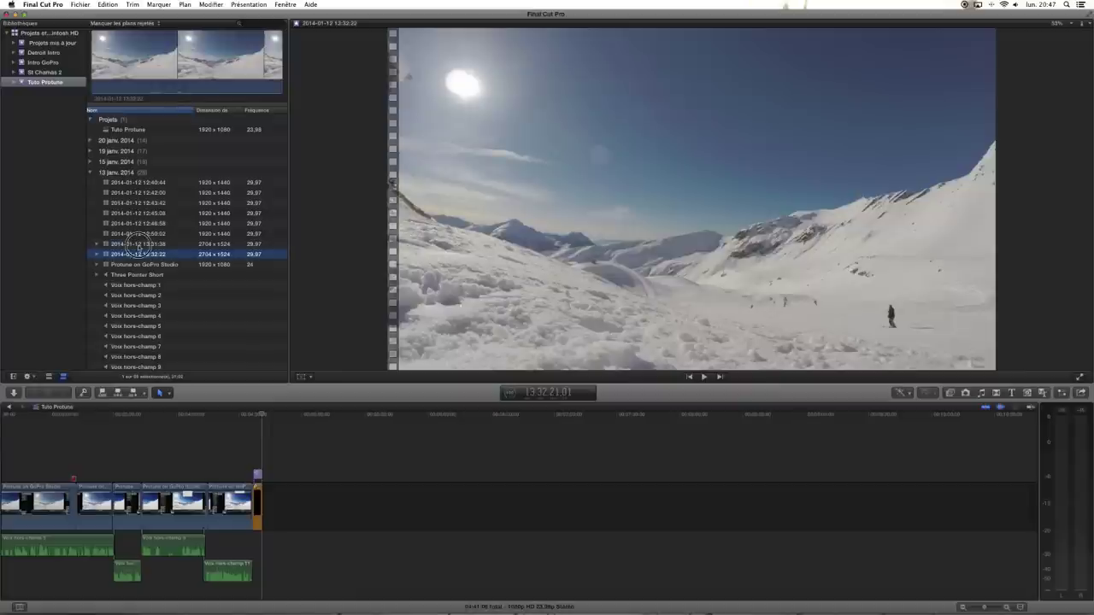
- Preview the 13:31:38 and 13:32:22 snow clips from the Browser in the Viewer
click(135, 246)
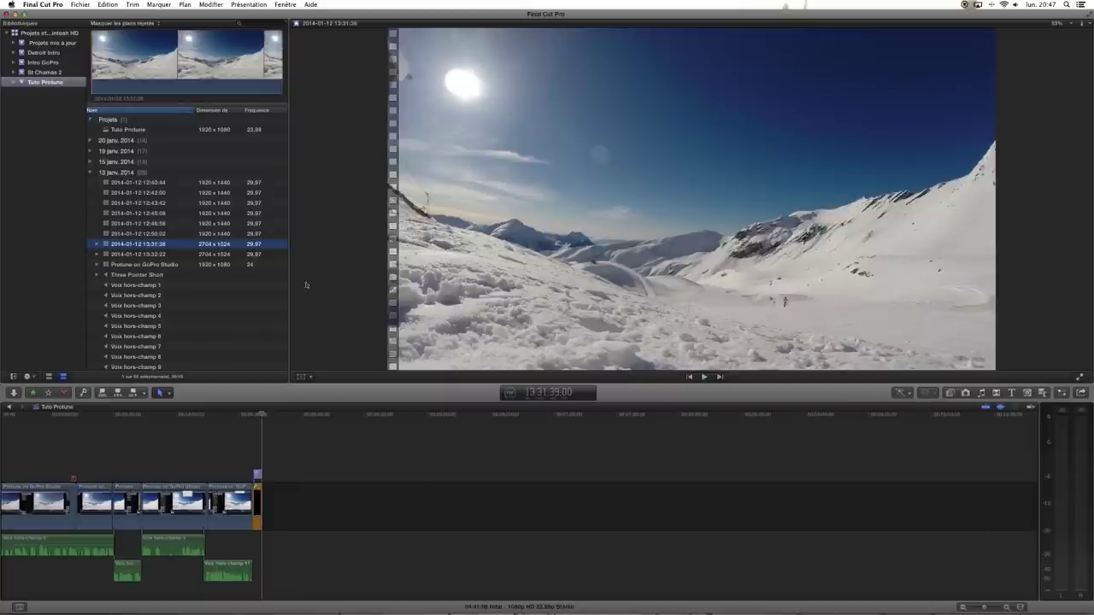
click(134, 255)
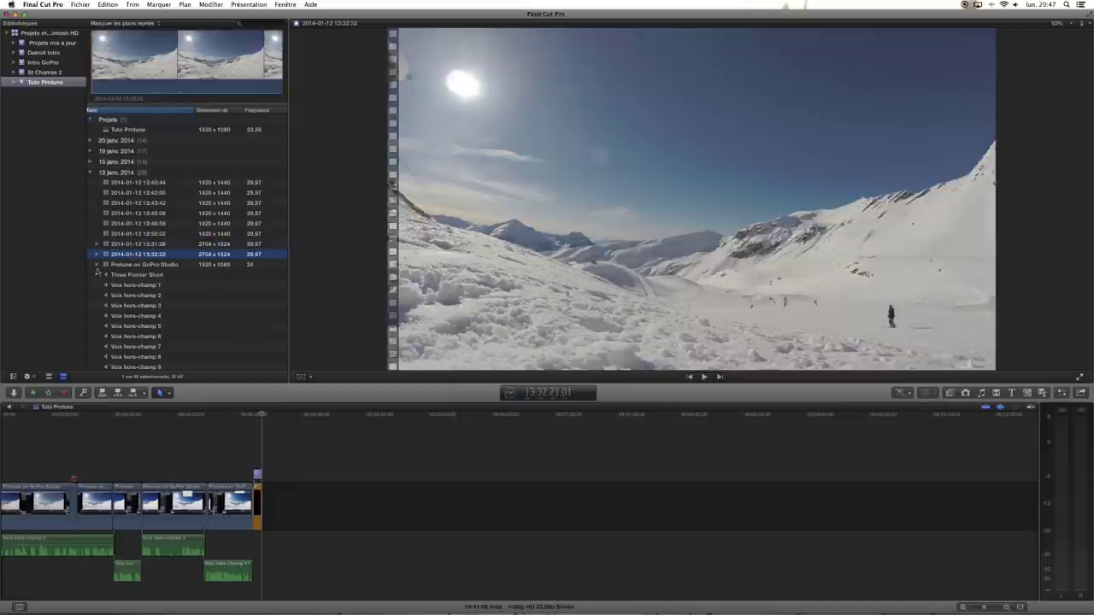
click(238, 371)
- Append the 13:32:22 clip to the timeline's end, play it back, and show the Inspector
drag(137, 254, 377, 512)
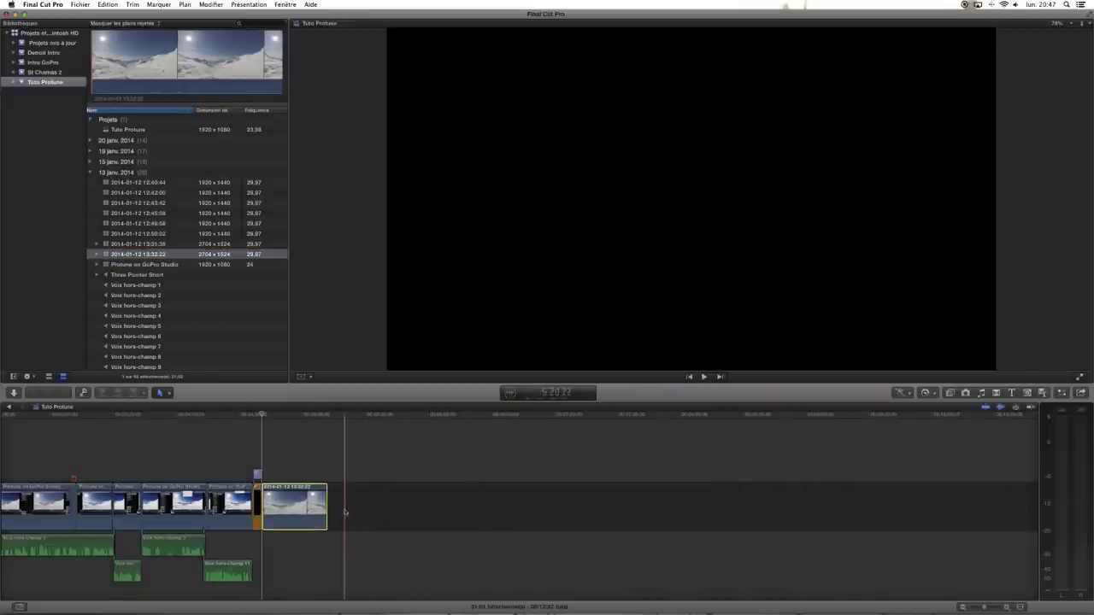
key(space)
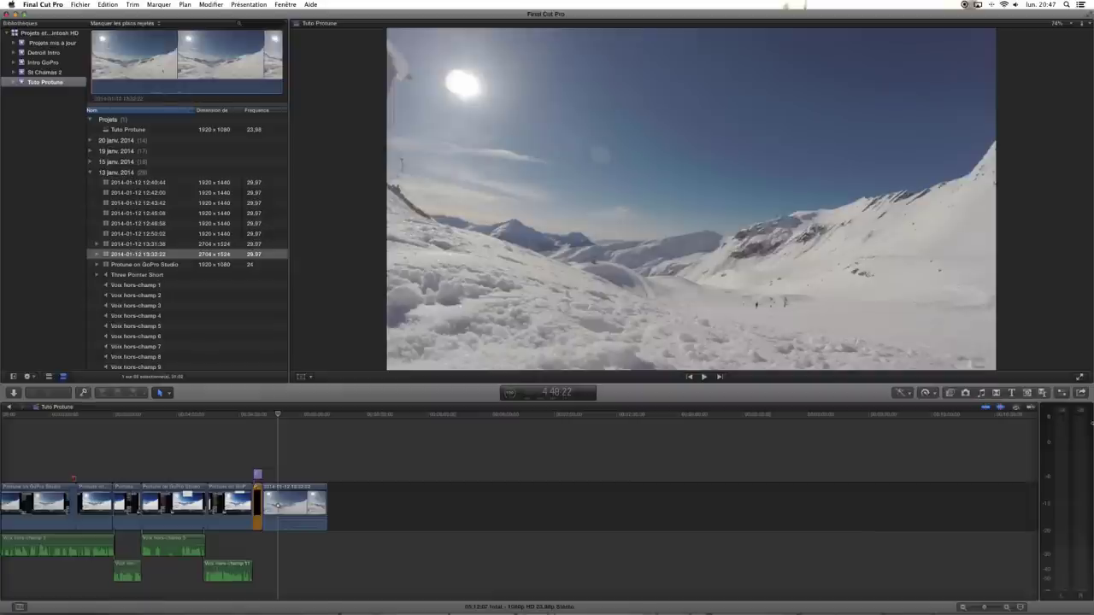
click(1061, 393)
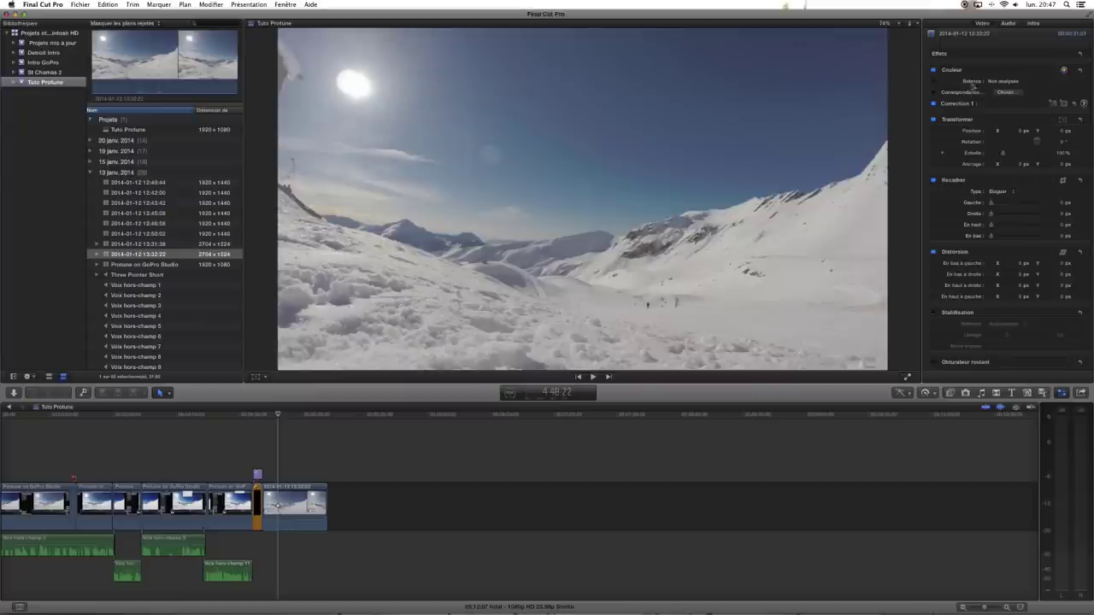
- Show the video scopes beside the viewer, set to the RGB parade (Parade RVB)
click(917, 24)
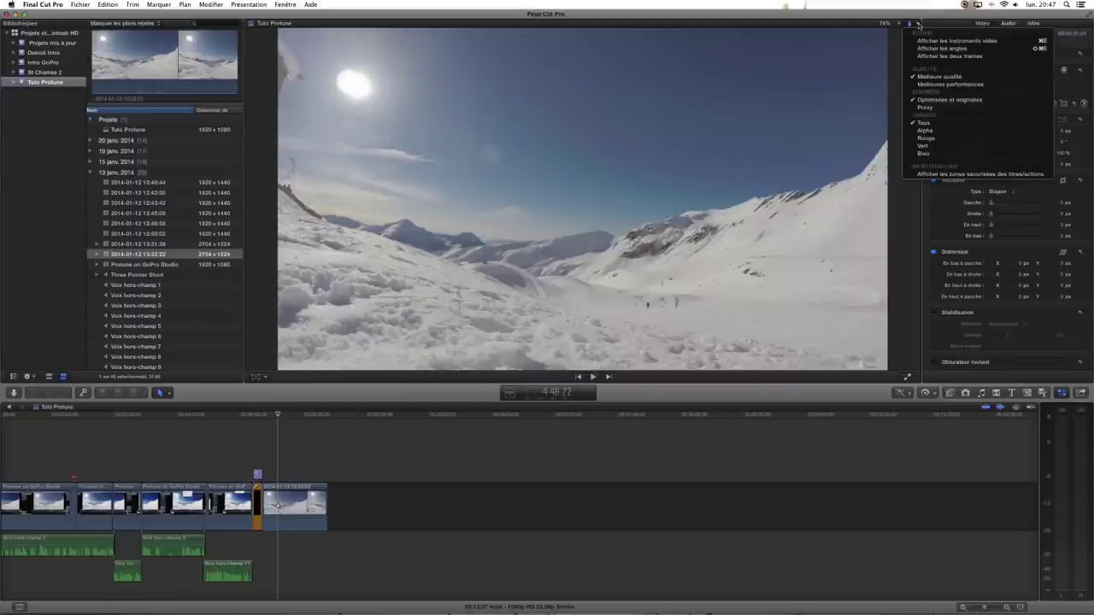
click(987, 43)
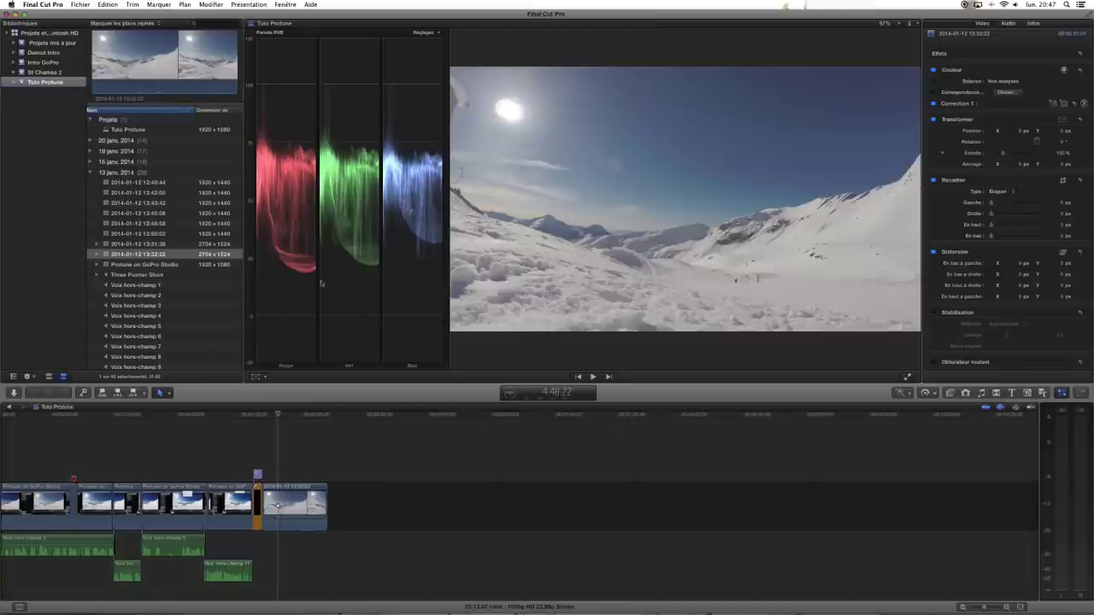
click(437, 33)
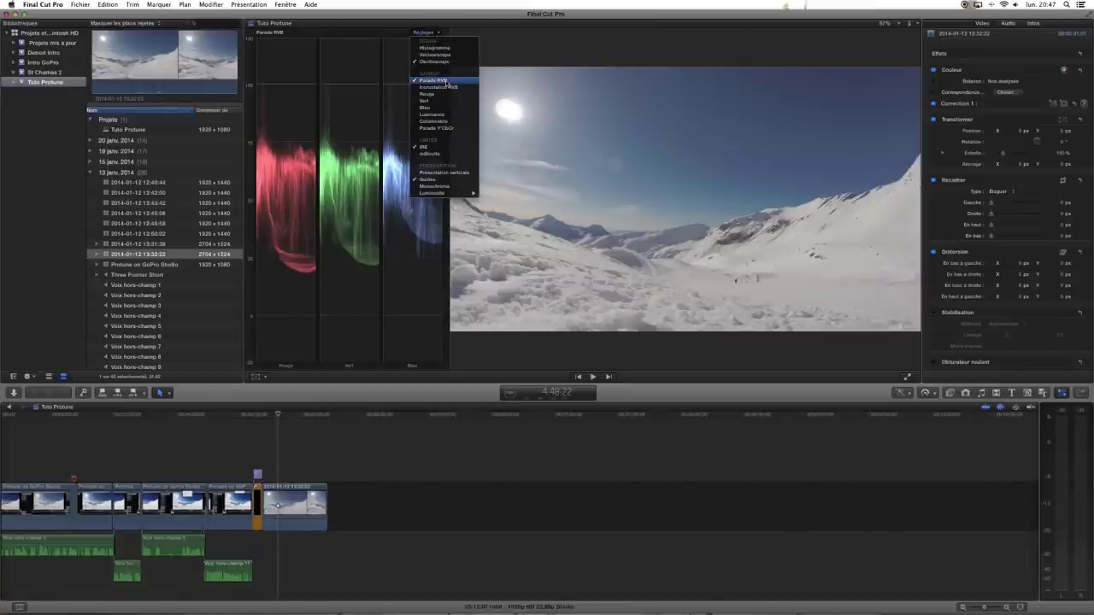
click(439, 34)
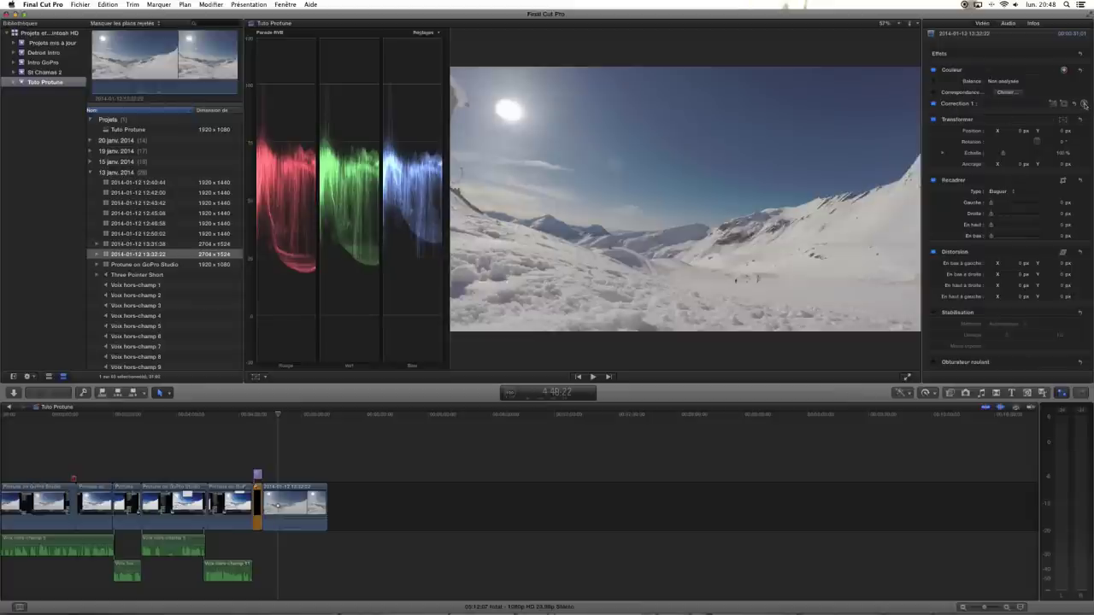
- On the Color Board's Exposure tab, set shadows to -32% and midtones to 15%
click(1084, 103)
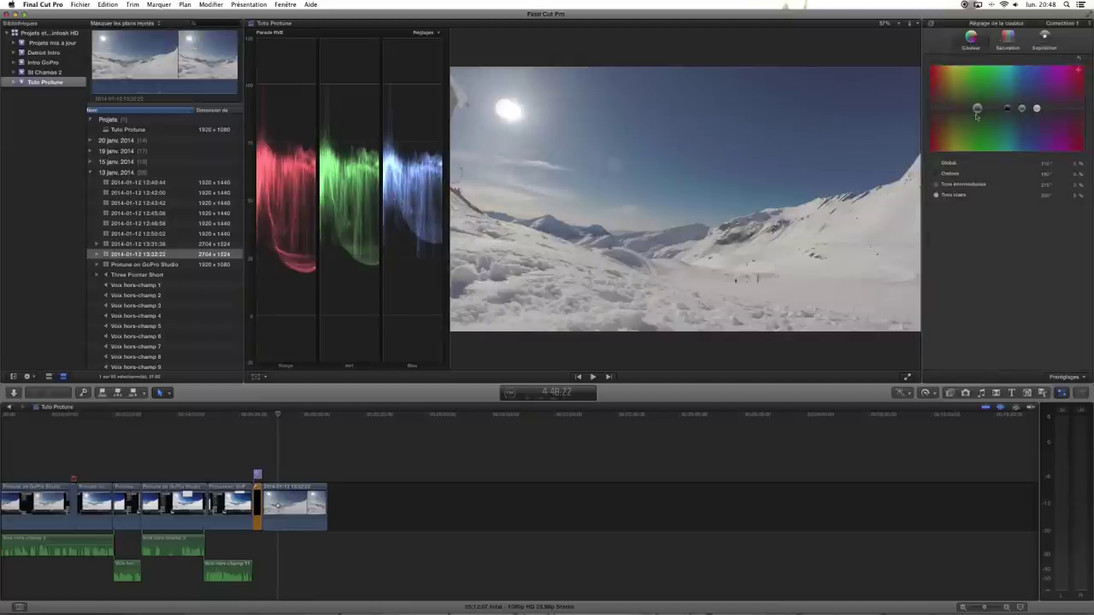
click(1002, 48)
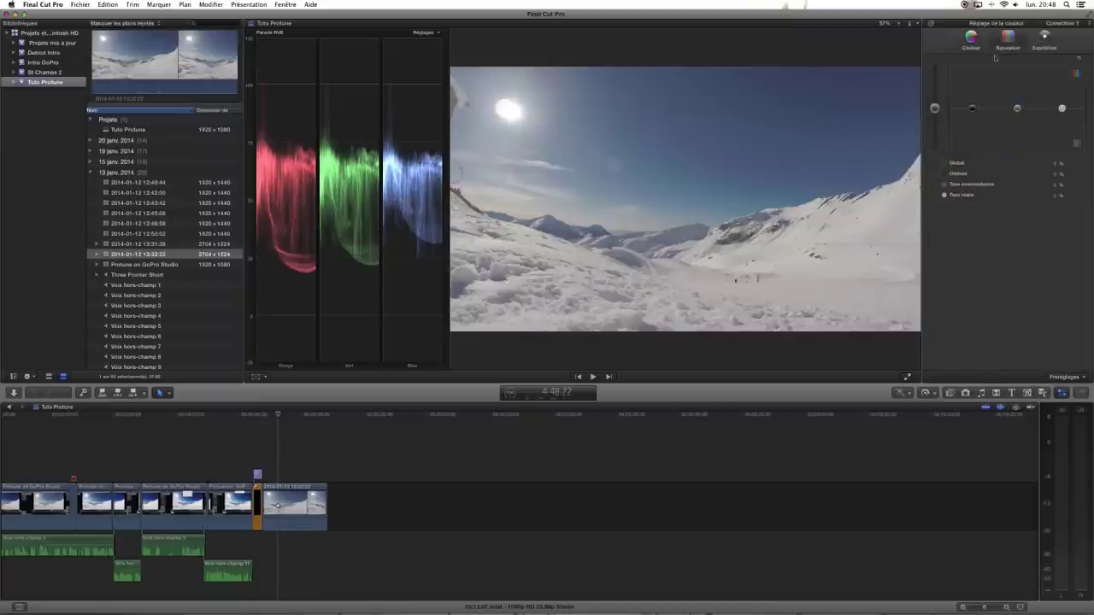
click(1043, 48)
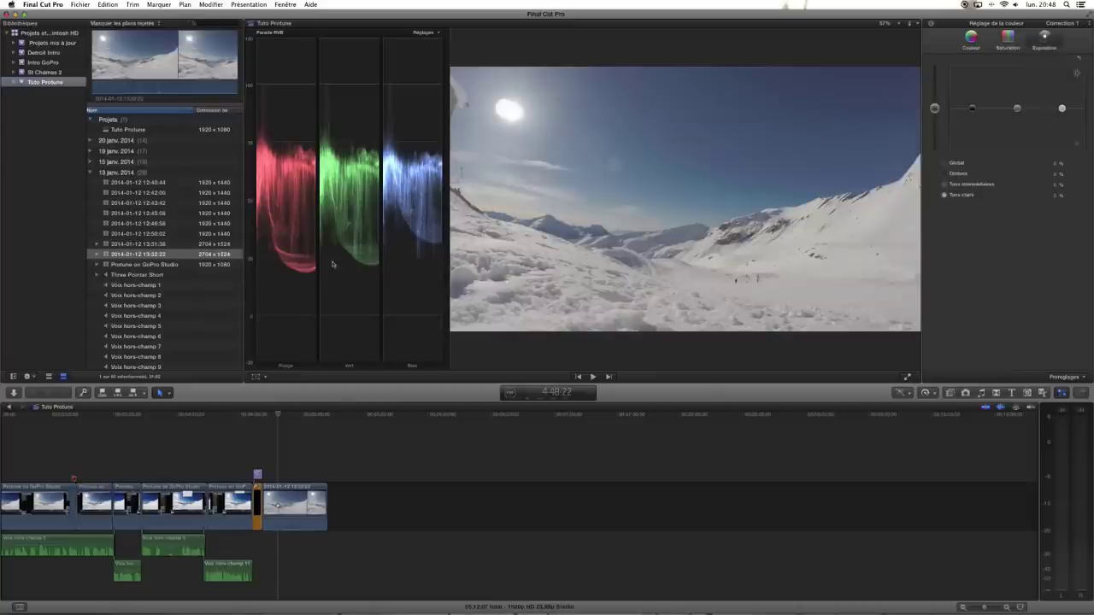
drag(972, 108, 974, 120)
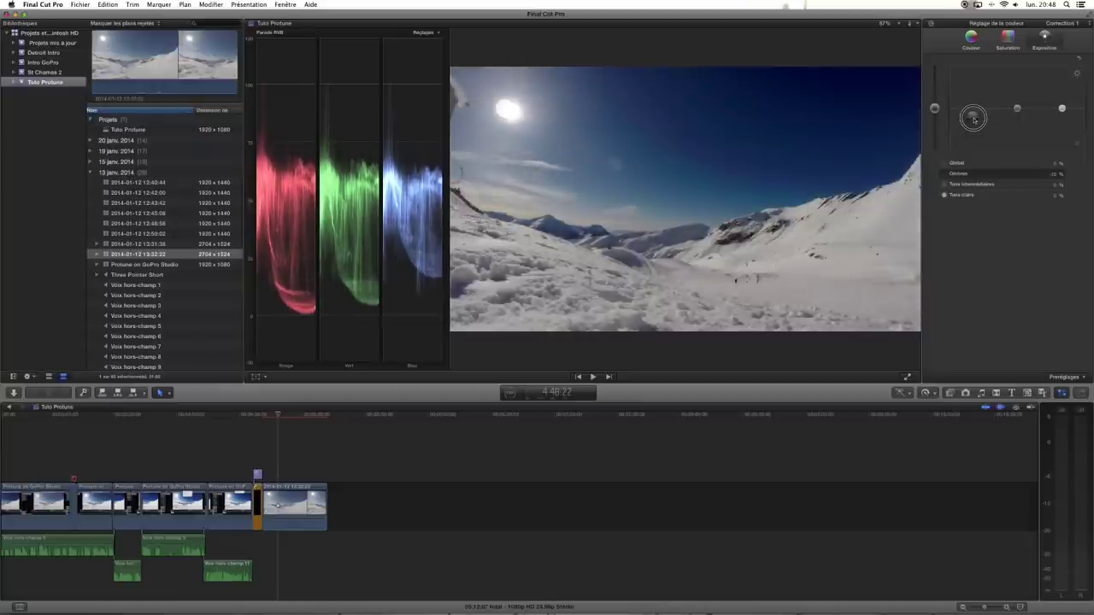
drag(975, 120, 974, 119)
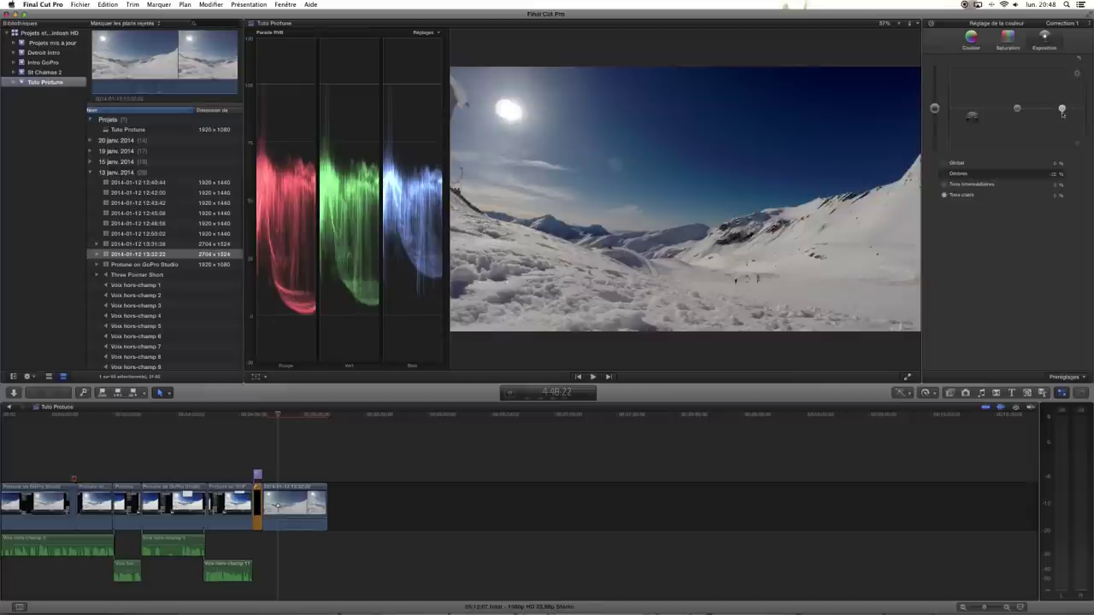
drag(1063, 111, 1017, 102)
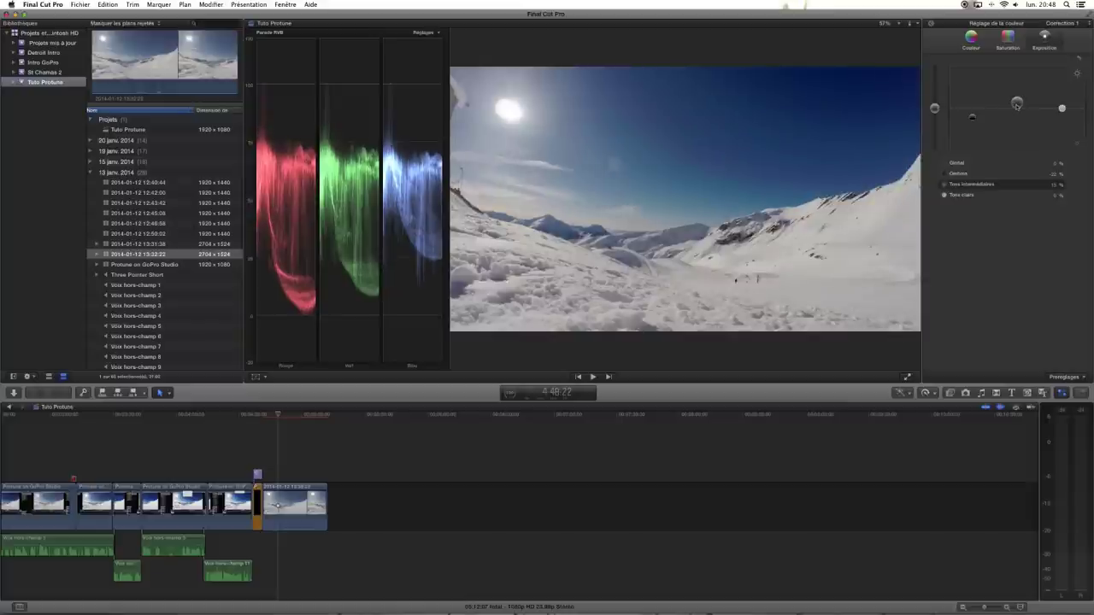
- Raise the snow clip's overall saturation to 10% on the Color Board
click(1011, 43)
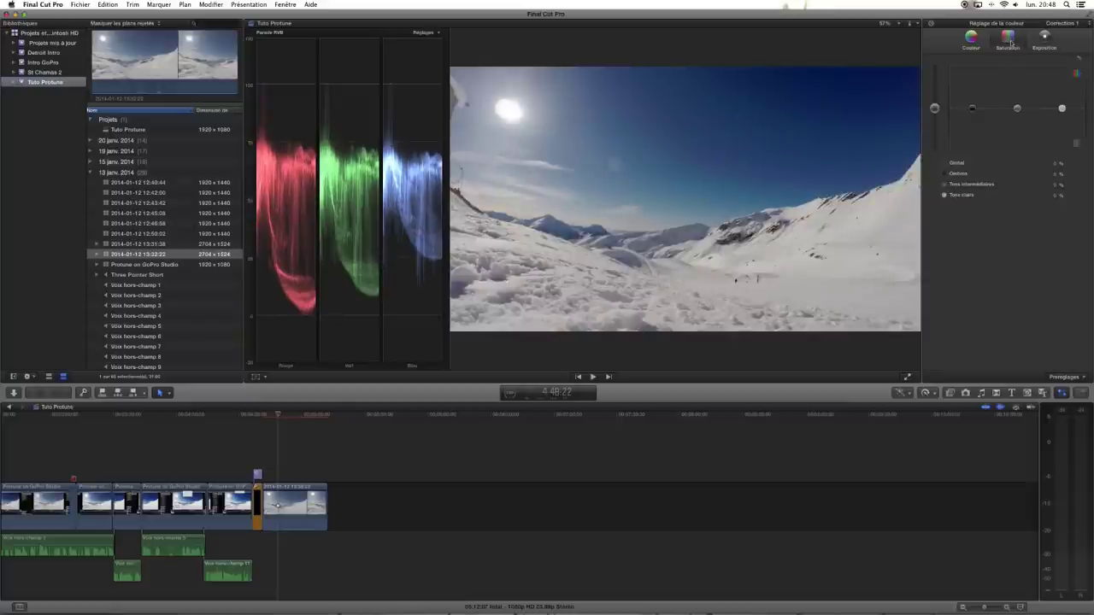
drag(934, 109, 937, 107)
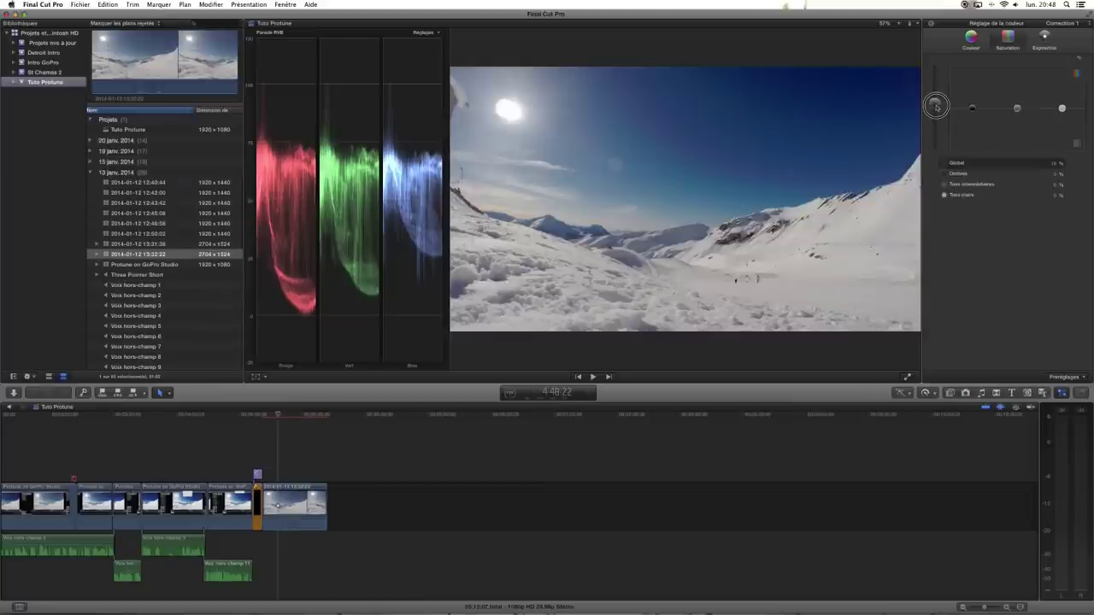
drag(937, 107, 937, 102)
- Tint the image toward green, shift the highlight colour, reset, and return to the Video Inspector
click(980, 51)
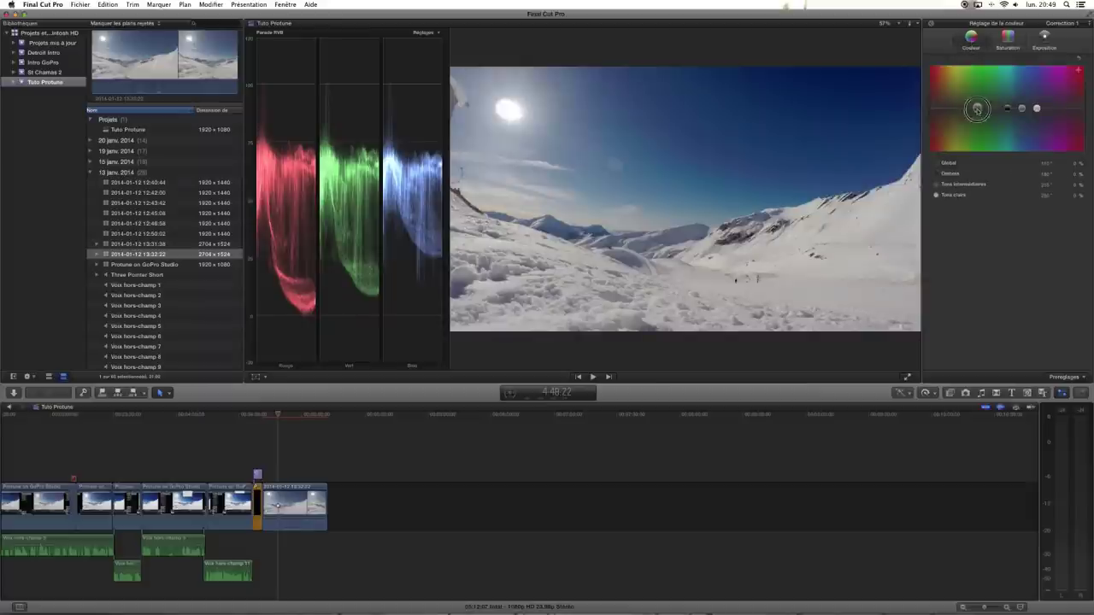
mouse_move(978, 110)
mouse_down()
mouse_move(953, 104)
mouse_move(1020, 106)
mouse_up()
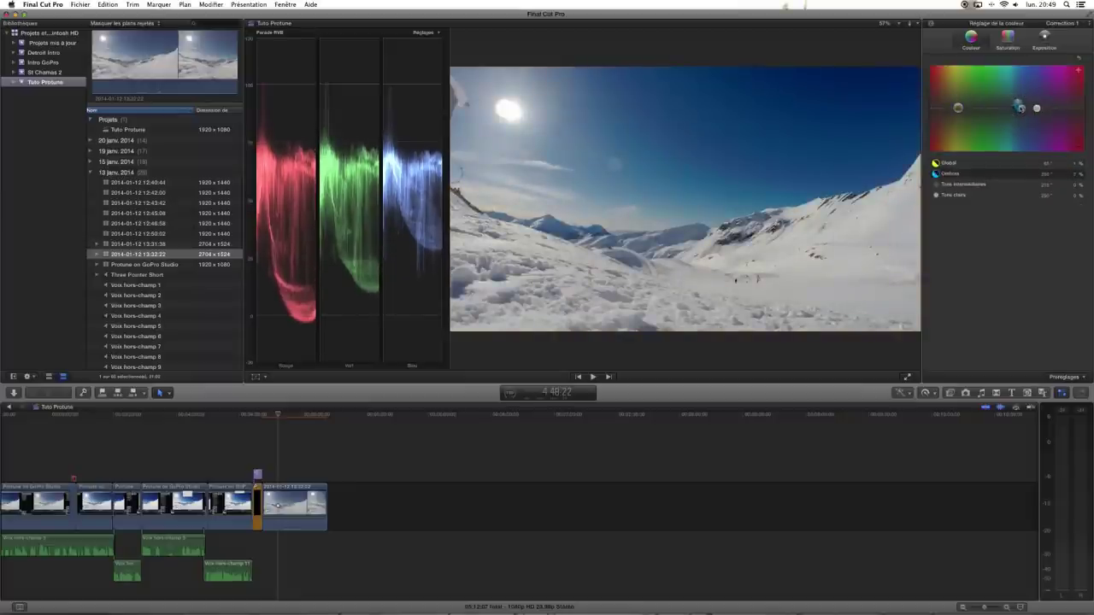
drag(1037, 108, 1030, 110)
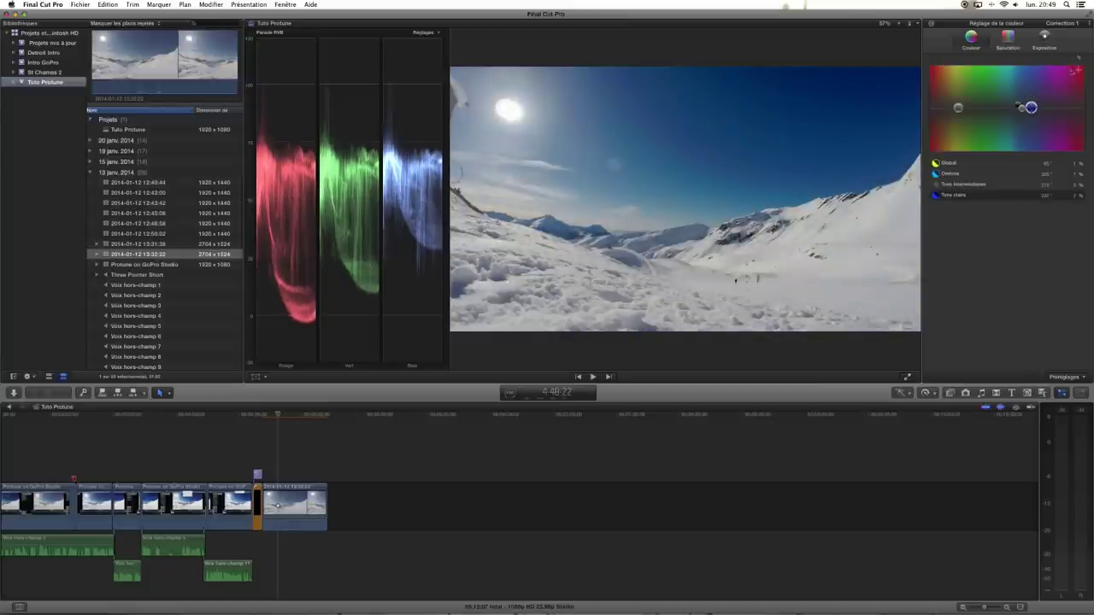
click(1080, 60)
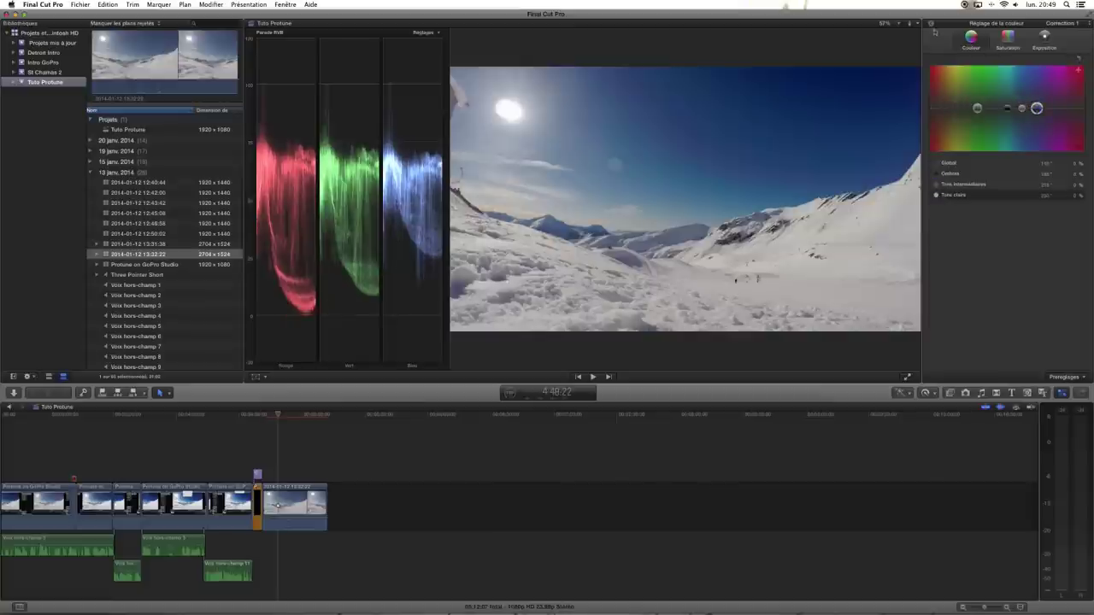
key(super+4)
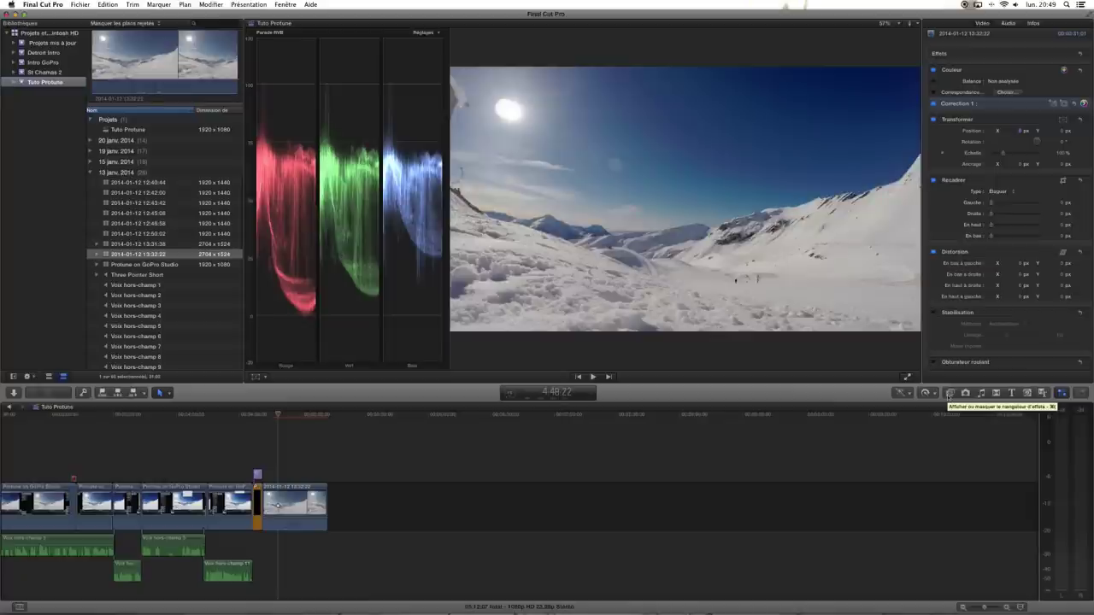
- Drag the Netteté effect from the Effects browser's Flou category onto the last timeline clip
click(949, 393)
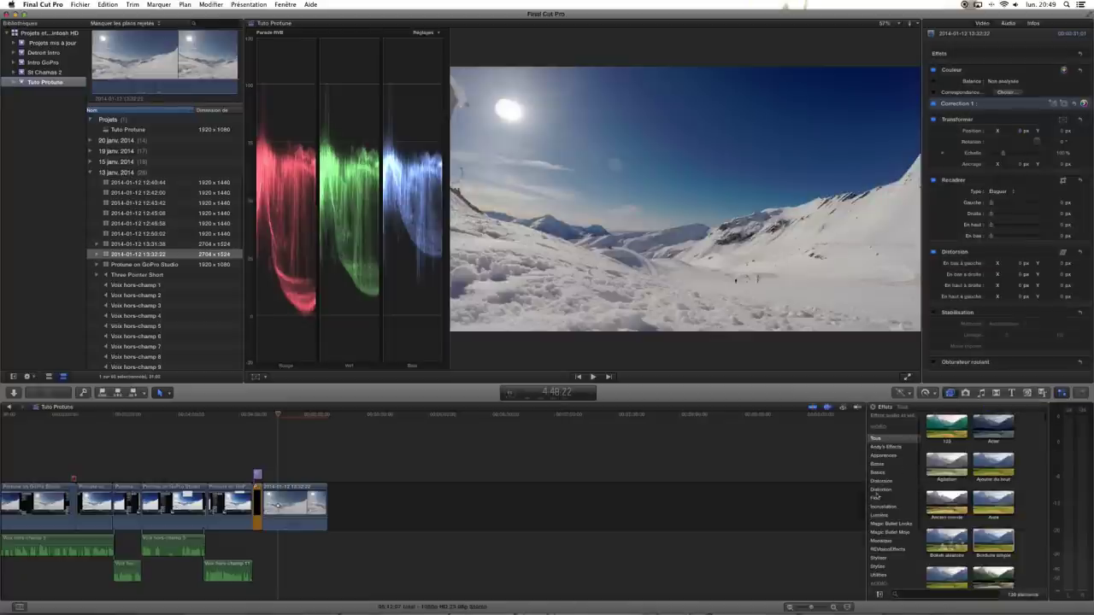
click(875, 498)
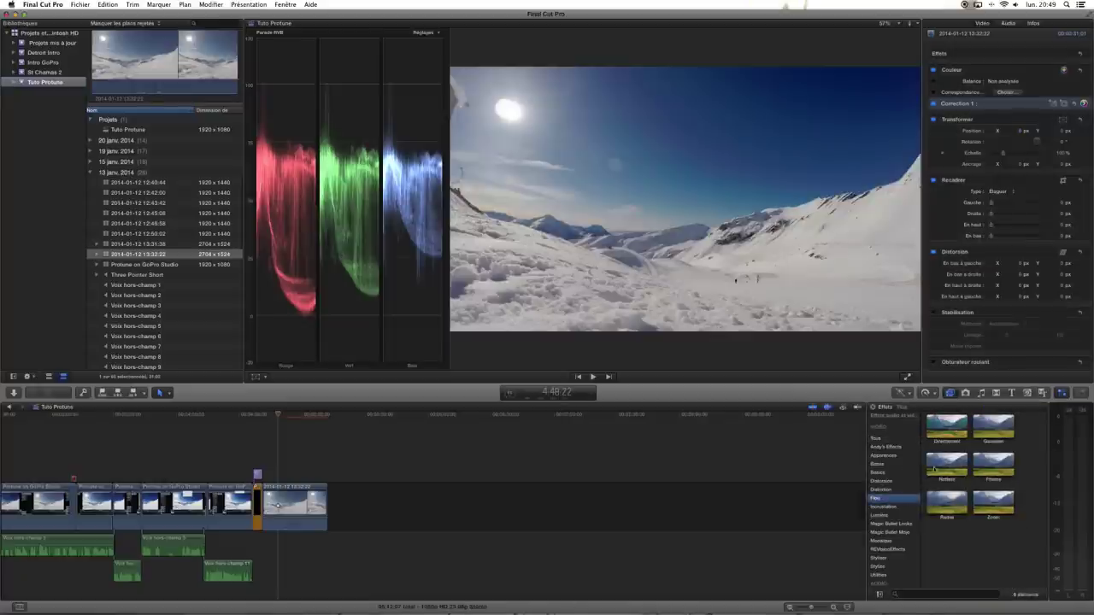
drag(945, 466, 296, 520)
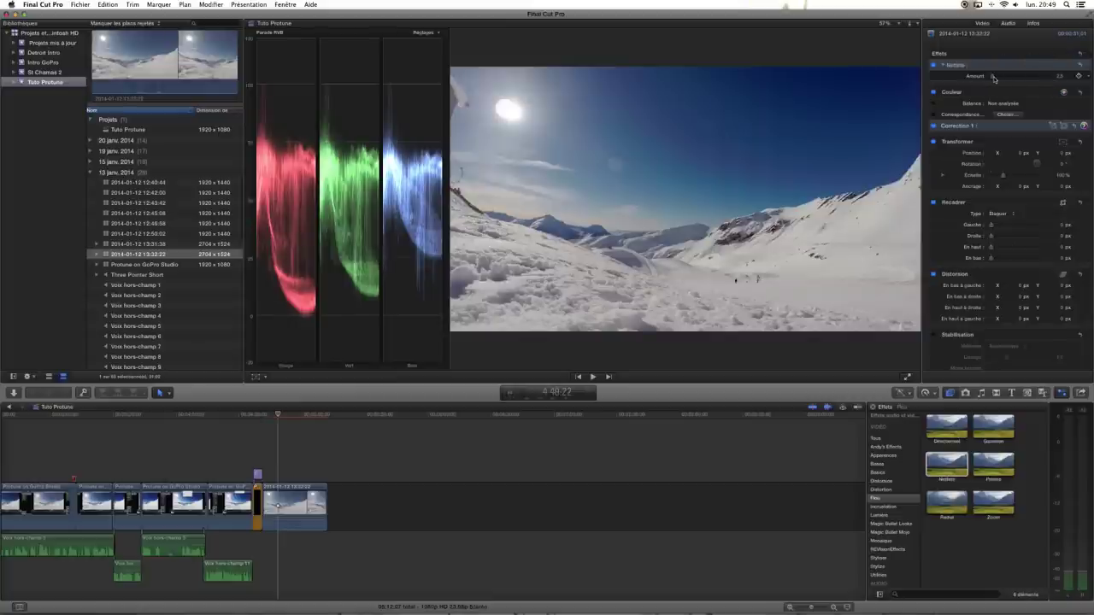
- Set the Netteté Amount to 8.0 and hide the video scopes to enlarge the preview
drag(995, 77, 994, 77)
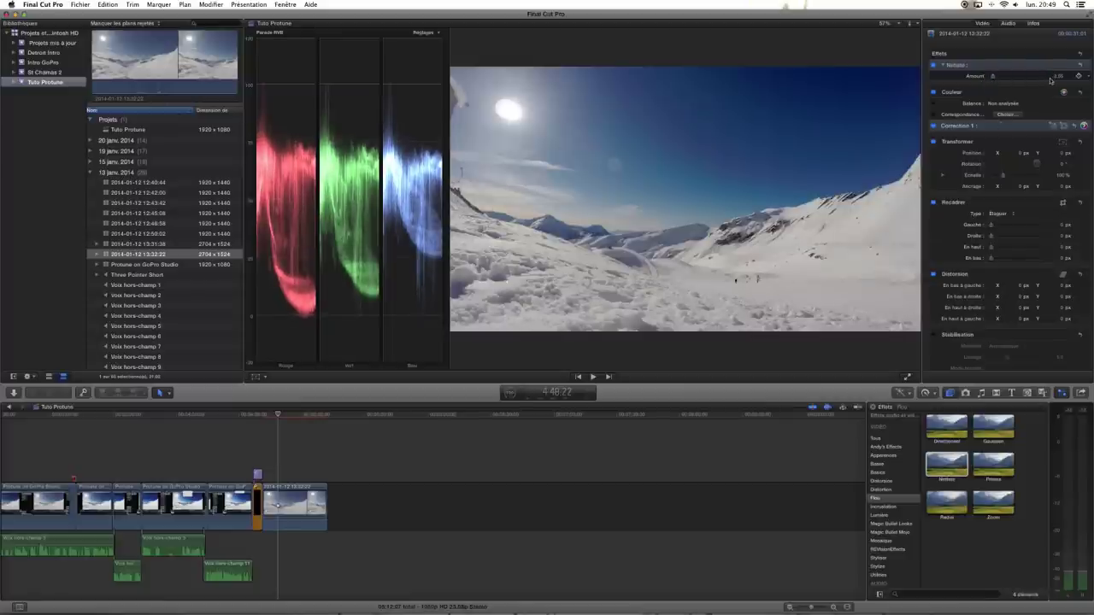
drag(1058, 76, 1060, 76)
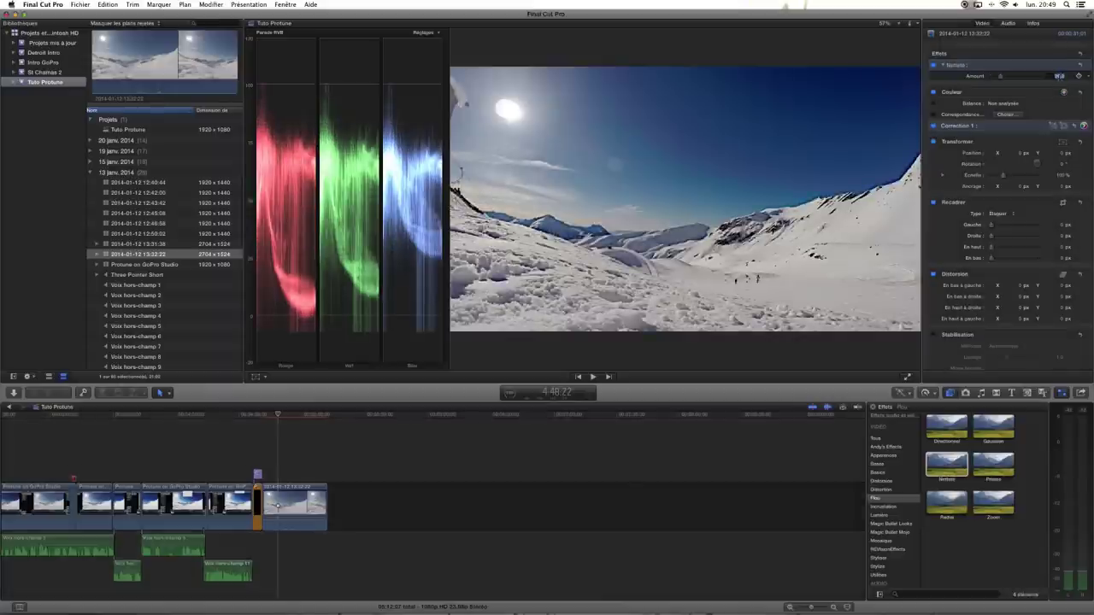
text(8)
key(Return)
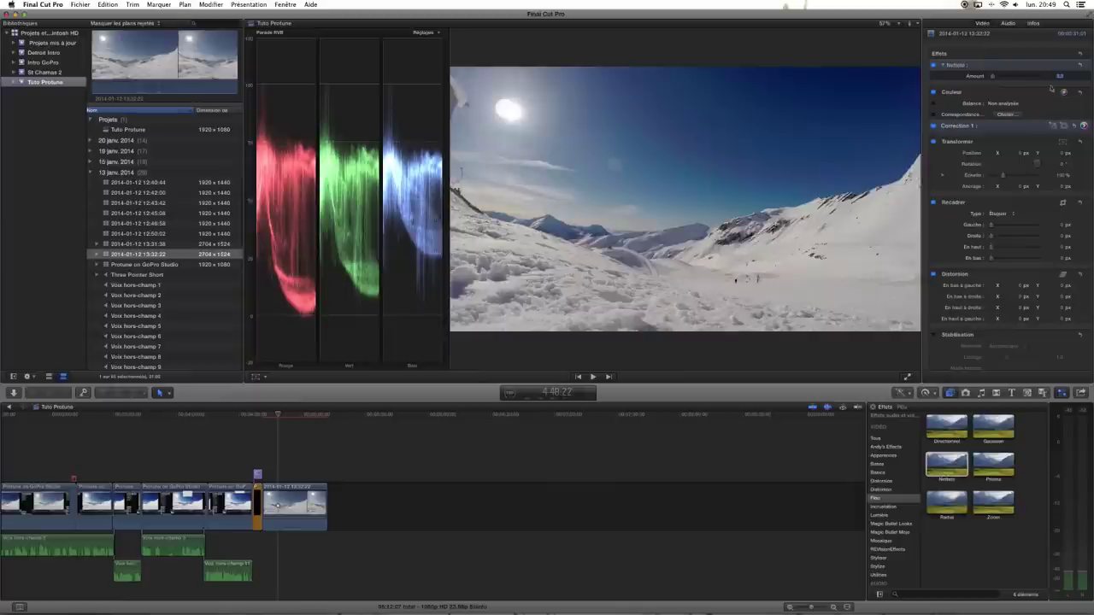
click(913, 23)
click(932, 40)
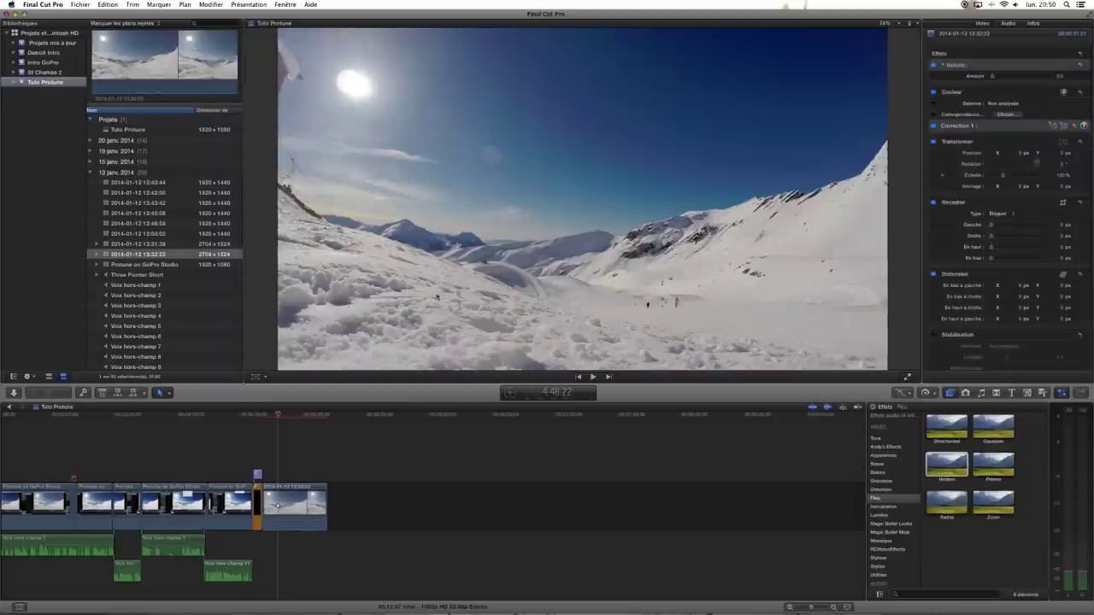
- Compare the 13:31:38 and 13:32:22 source clips against the corrected timeline clip
click(145, 247)
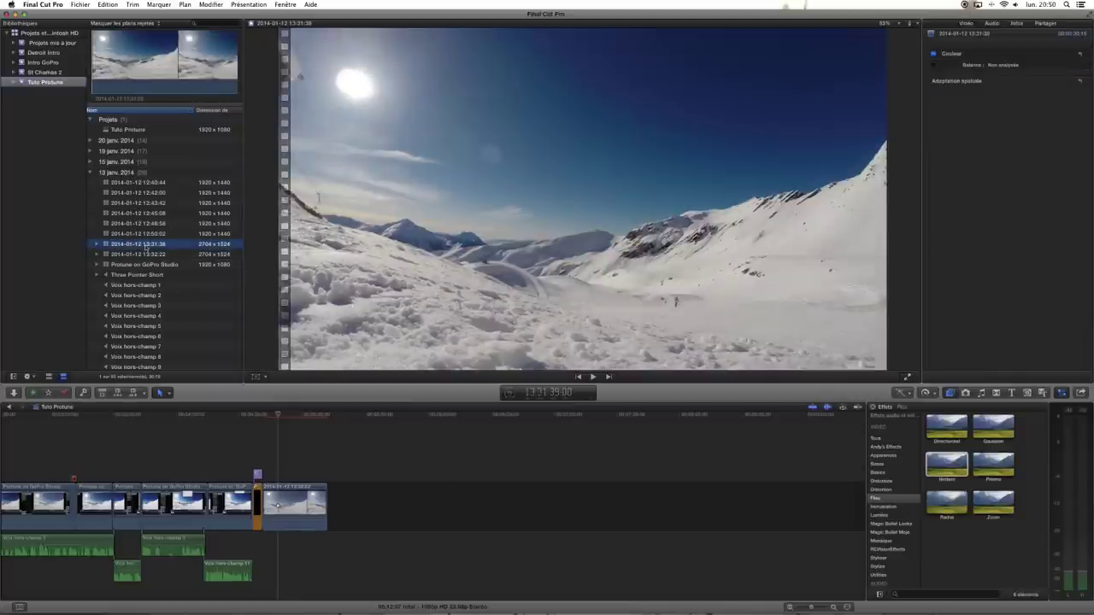
click(145, 255)
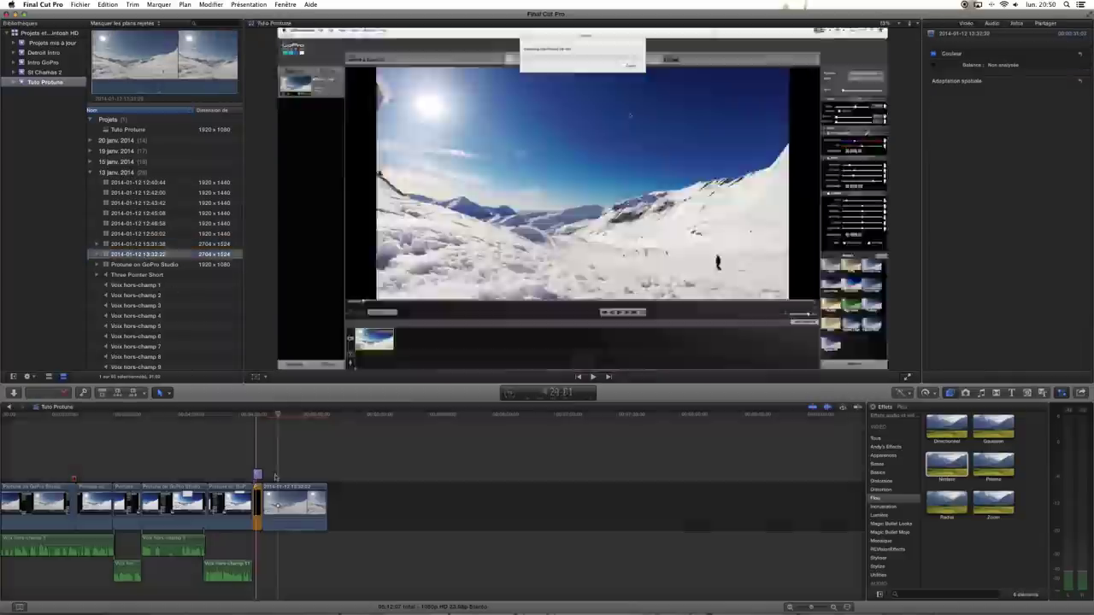
click(285, 500)
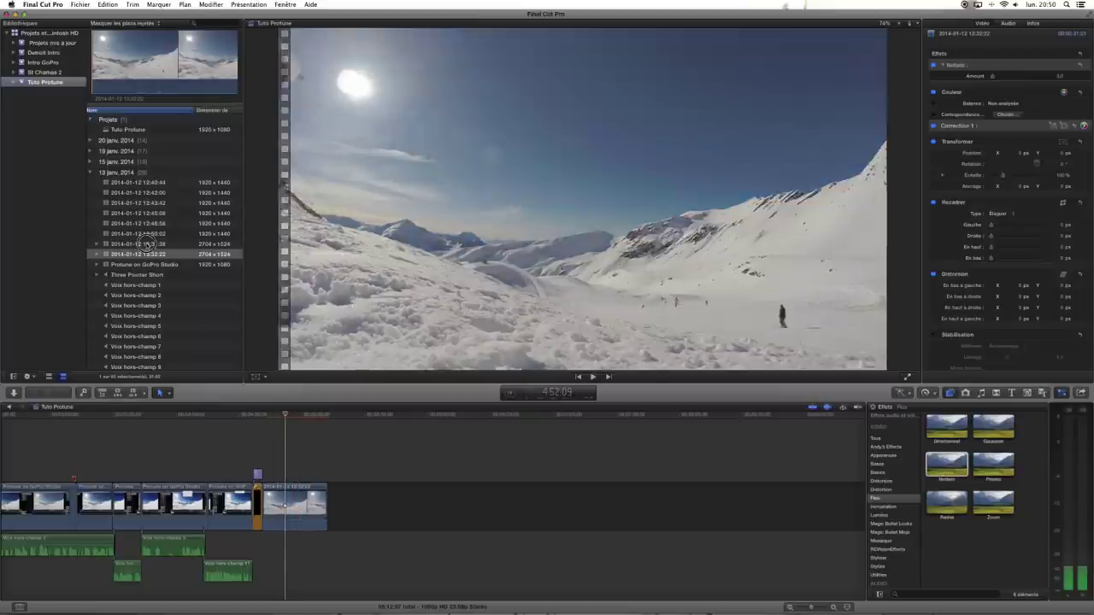
click(145, 245)
- Select the 13:32:22 timeline clip and shift its Correction 1 highlights slightly toward blue
click(299, 503)
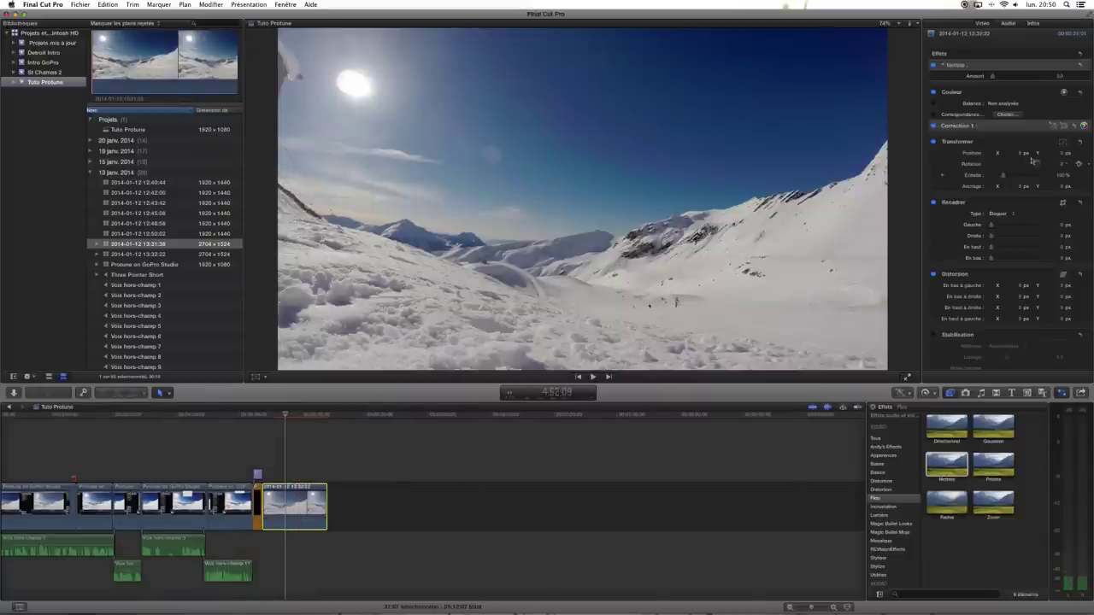
click(1083, 127)
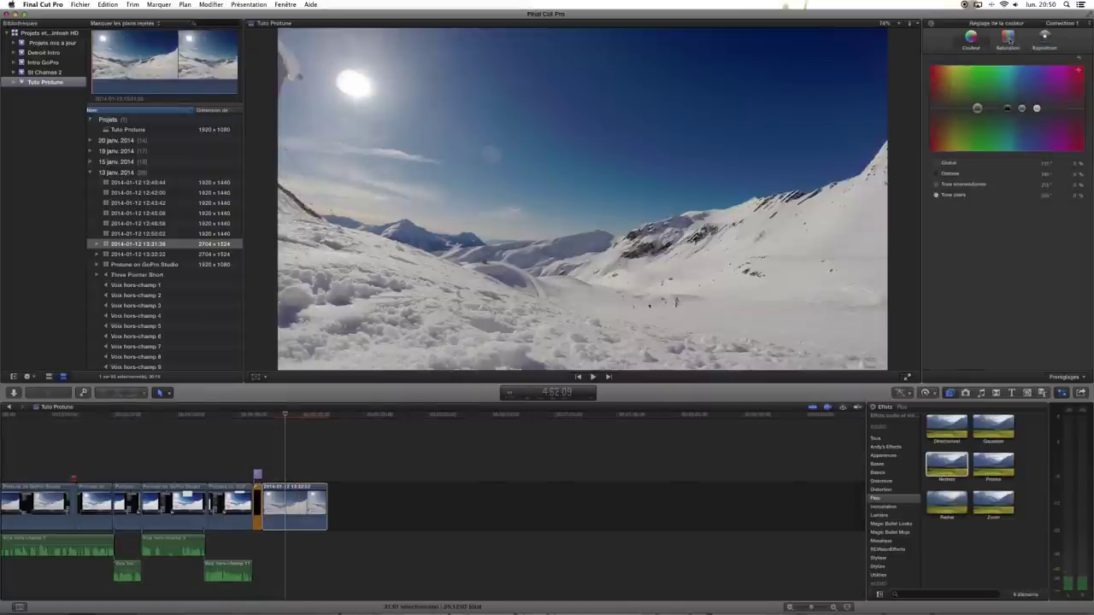
drag(1037, 107, 1029, 111)
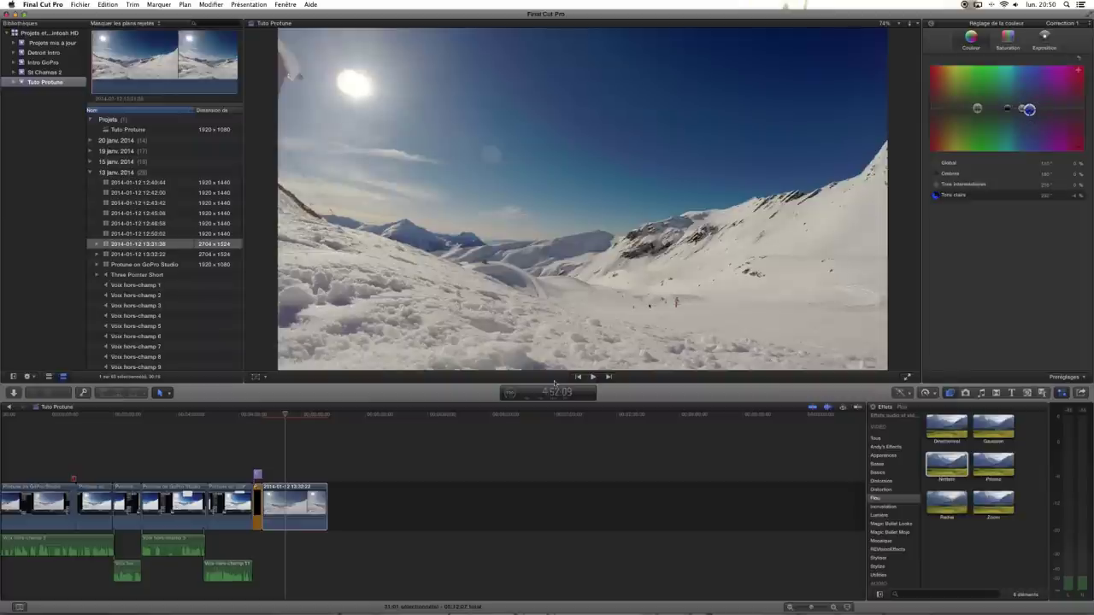